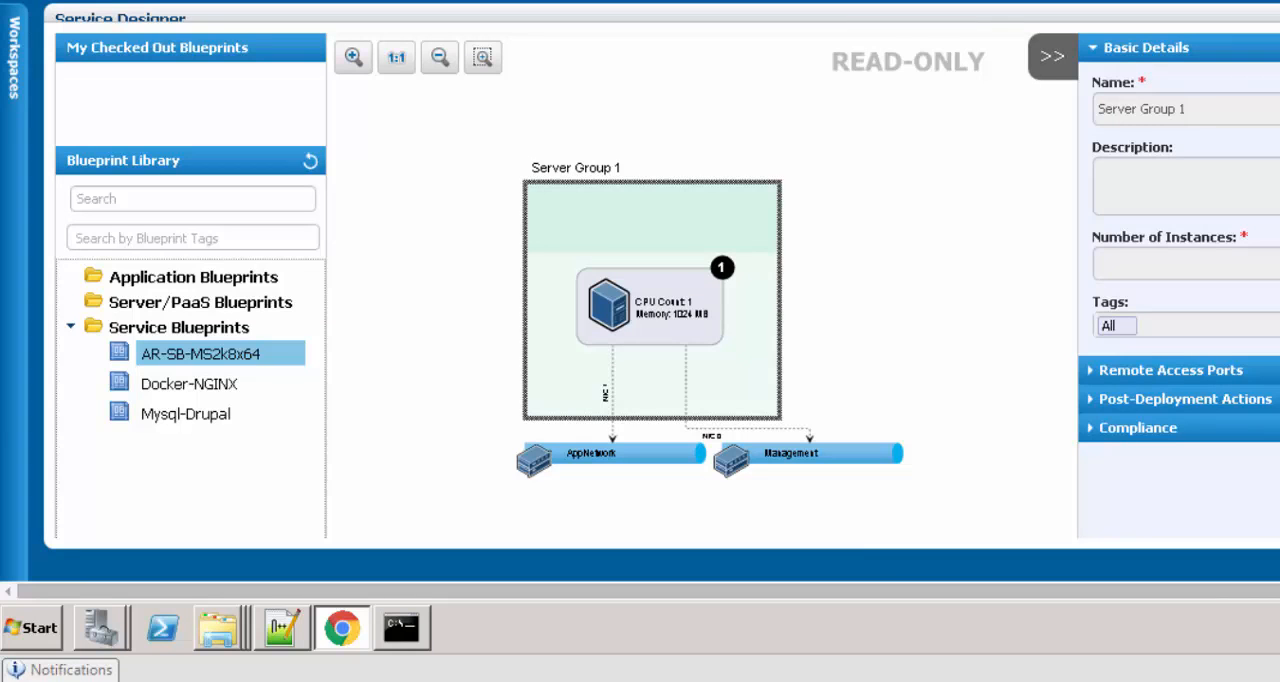
Check out the AR-SB-MS2k8x64 service blueprint for editing and enable compliance on its Server Group 1
{"action": "scroll", "coordinate": [212, 128], "scroll_direction": "up", "scroll_amount": 1}
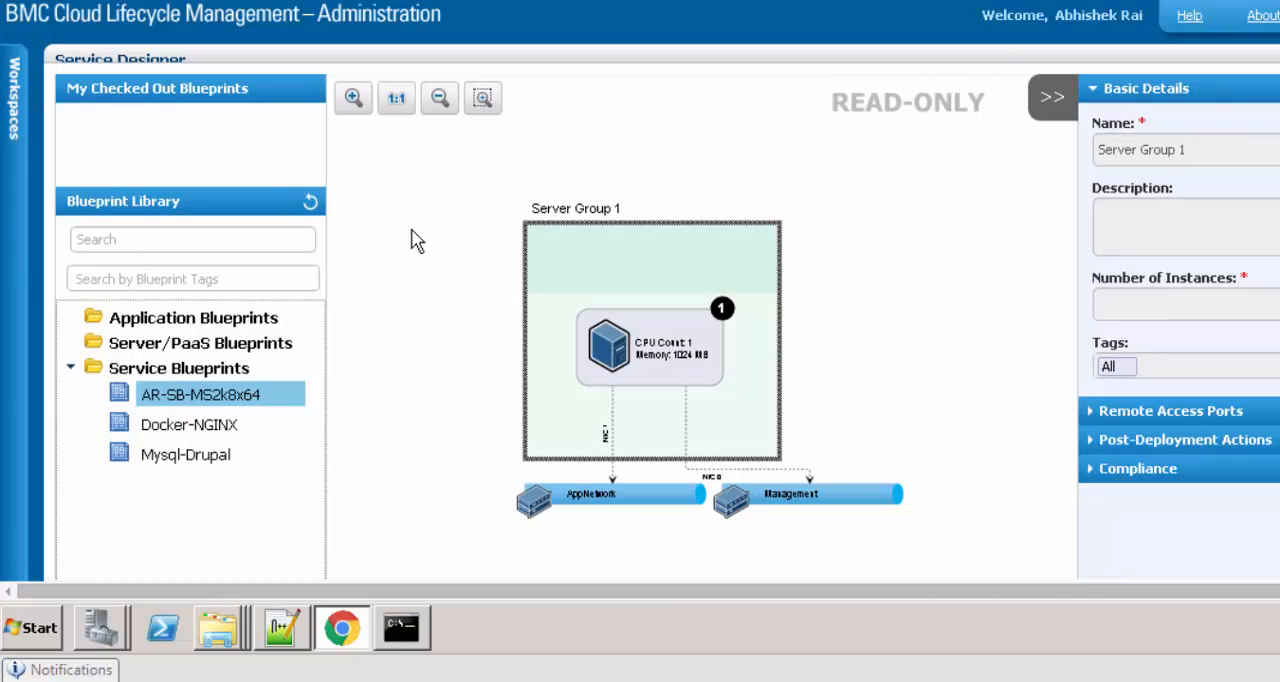
{"action": "mouse_move", "coordinate": [215, 408]}
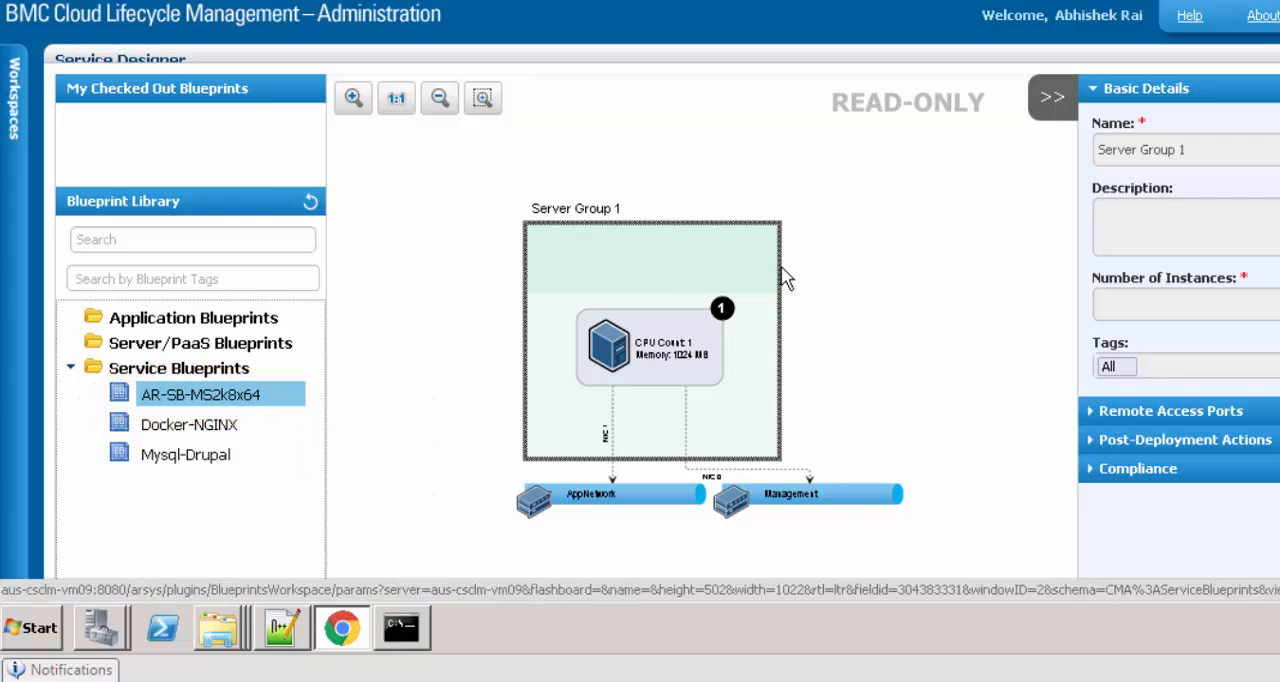
{"action": "left_click", "coordinate": [680, 253]}
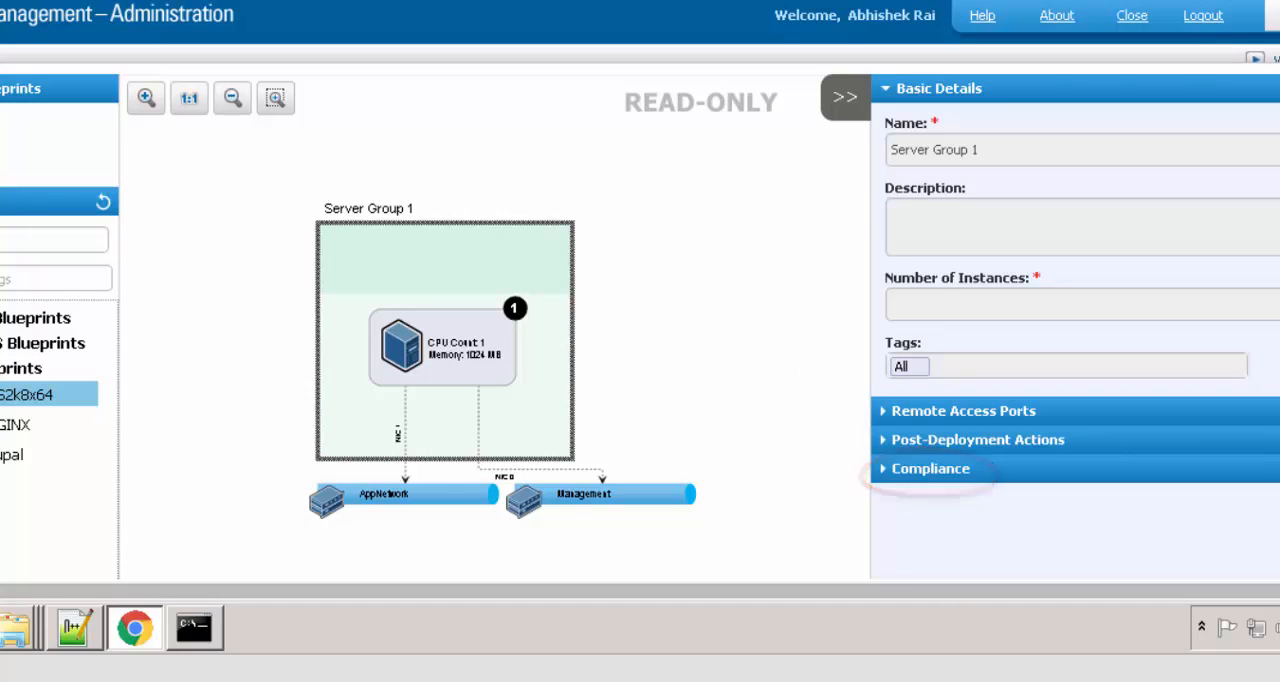
{"action": "scroll", "coordinate": [1265, 110], "scroll_direction": "up", "scroll_amount": 1}
{"action": "left_click", "coordinate": [1052, 100]}
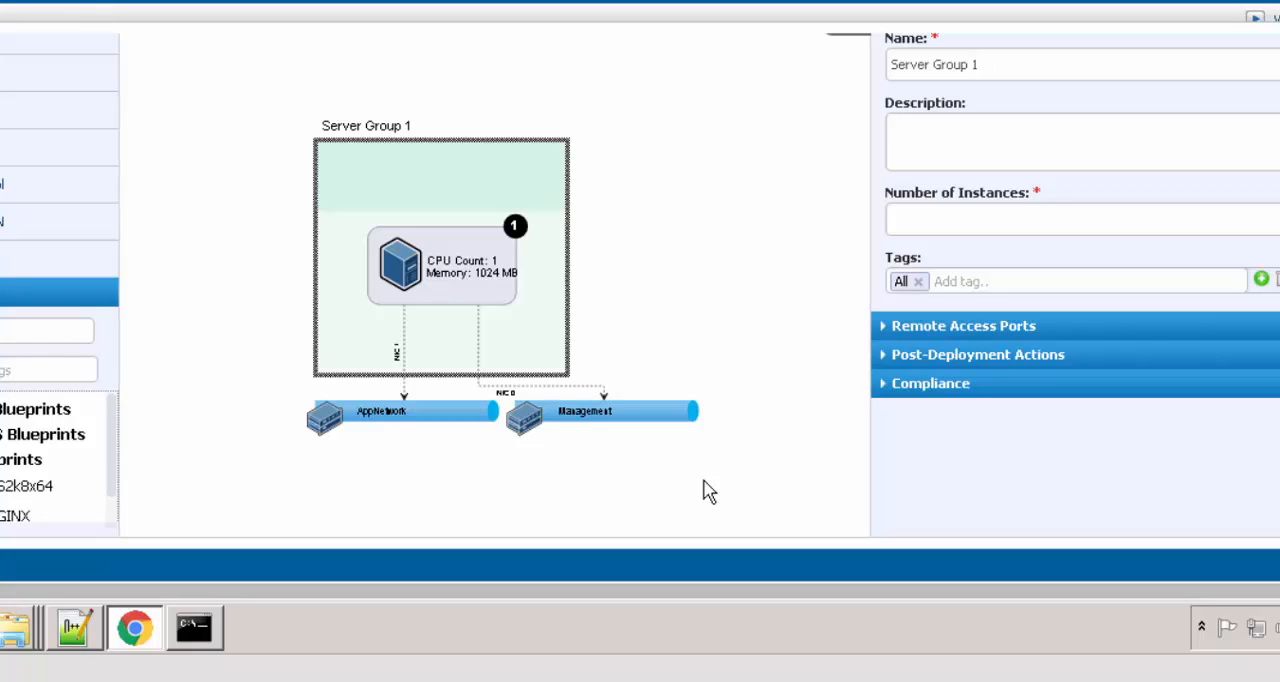
{"action": "left_click", "coordinate": [885, 384]}
{"action": "left_click", "coordinate": [892, 126]}
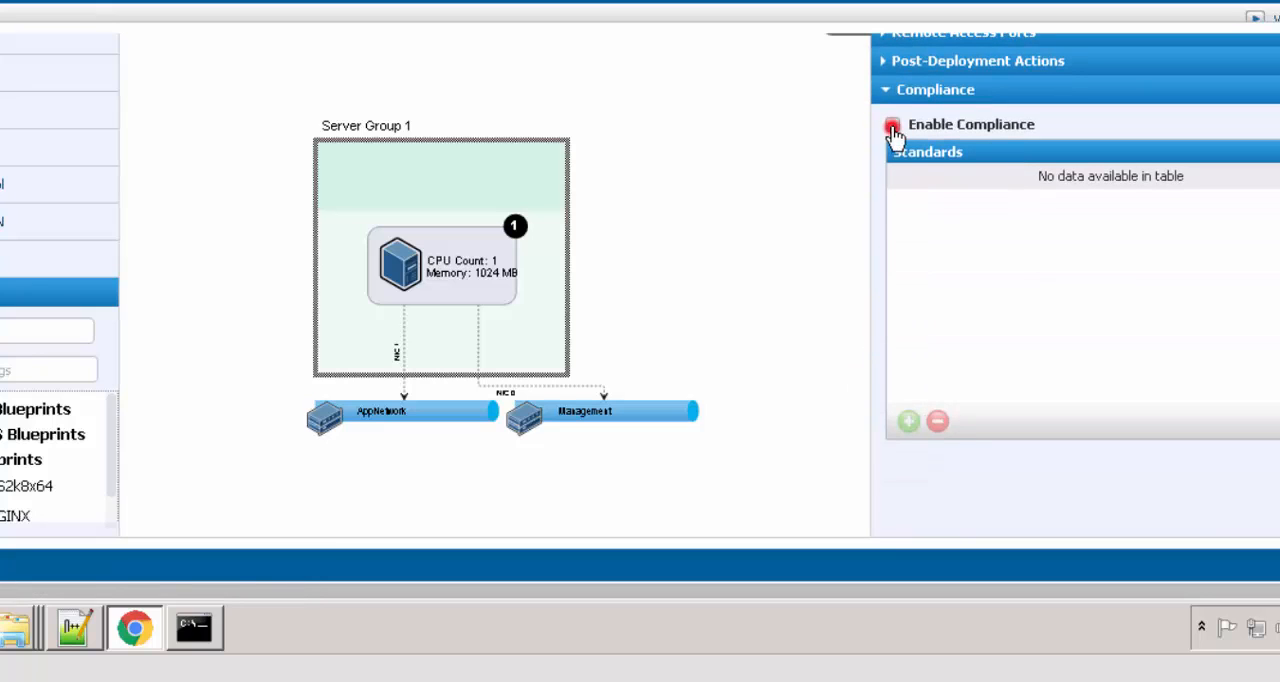
Add the CIS_Monthly compliance job to the standards of Server Group 1
{"action": "left_click", "coordinate": [908, 422]}
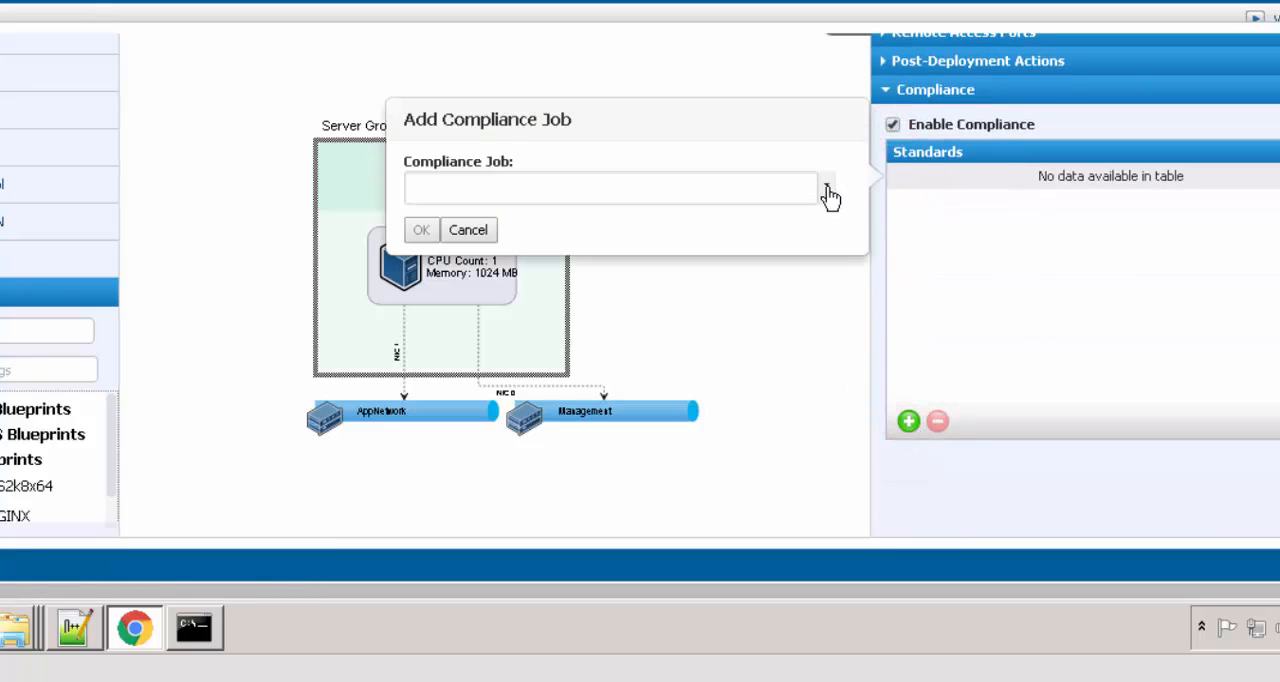
{"action": "left_click", "coordinate": [827, 190]}
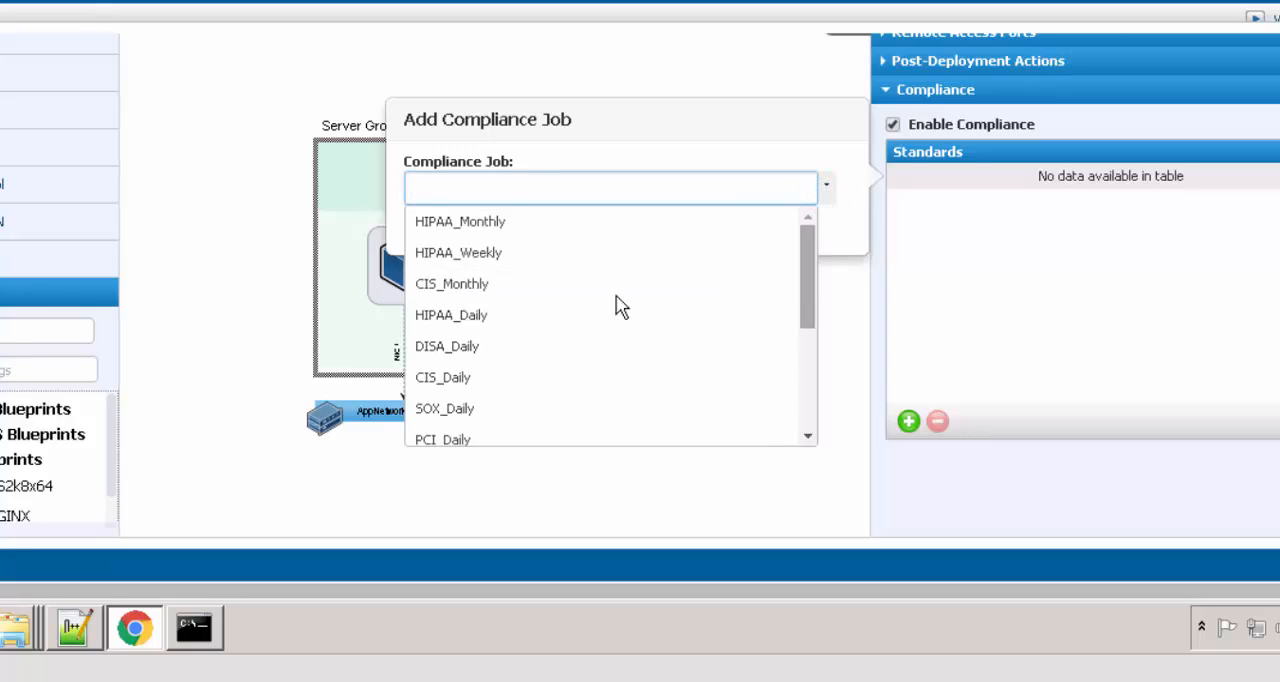
{"action": "left_click", "coordinate": [452, 287]}
{"action": "left_click", "coordinate": [420, 229]}
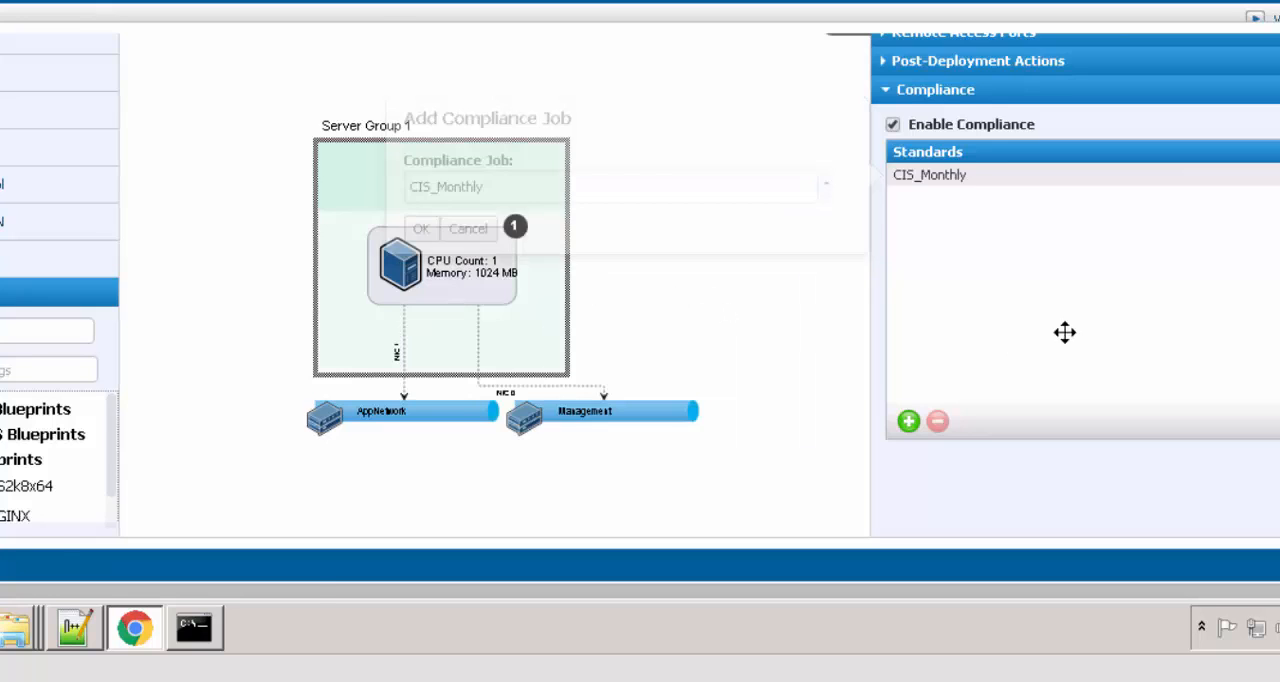
Save the blueprint and check it in without tags or comments
{"action": "left_click", "coordinate": [168, 59]}
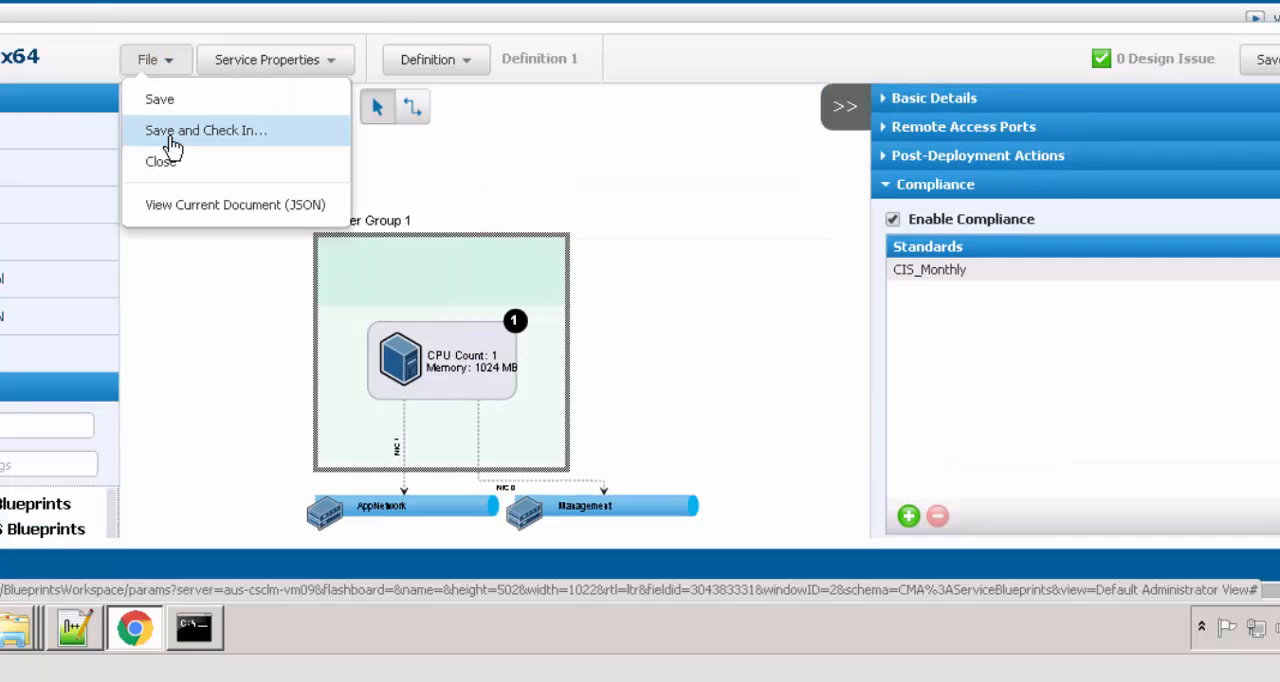
{"action": "key", "text": "Return"}
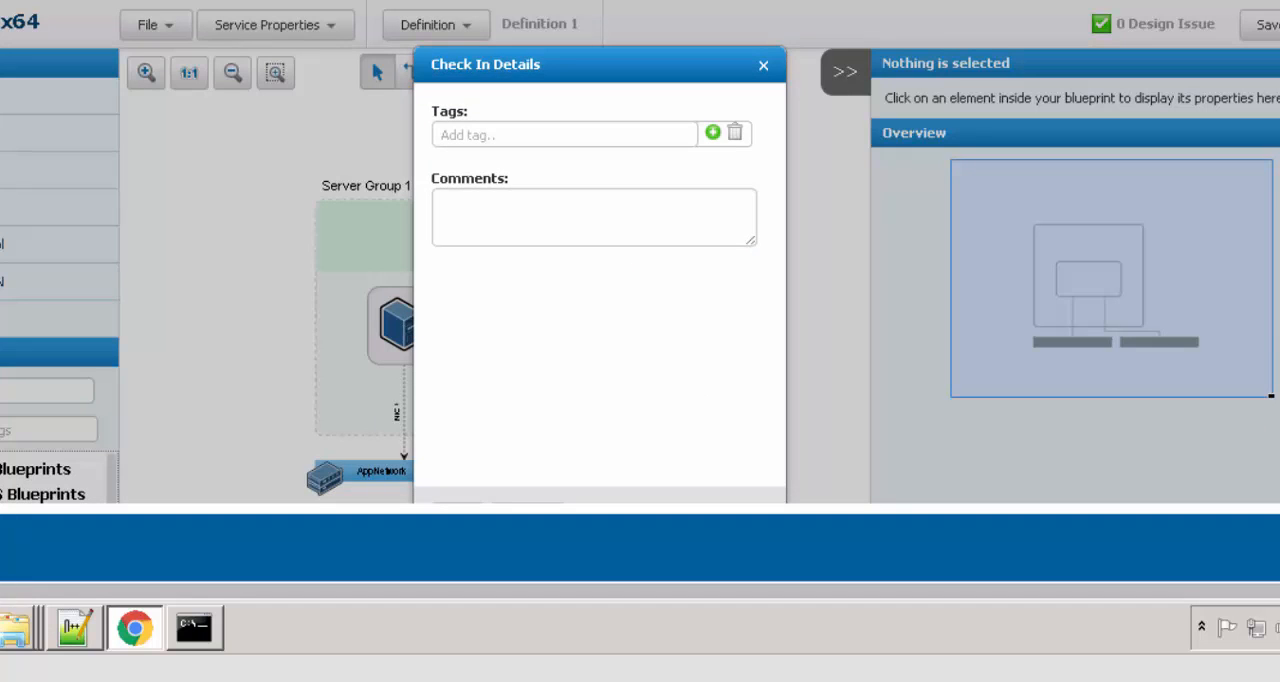
{"action": "left_click", "coordinate": [449, 432]}
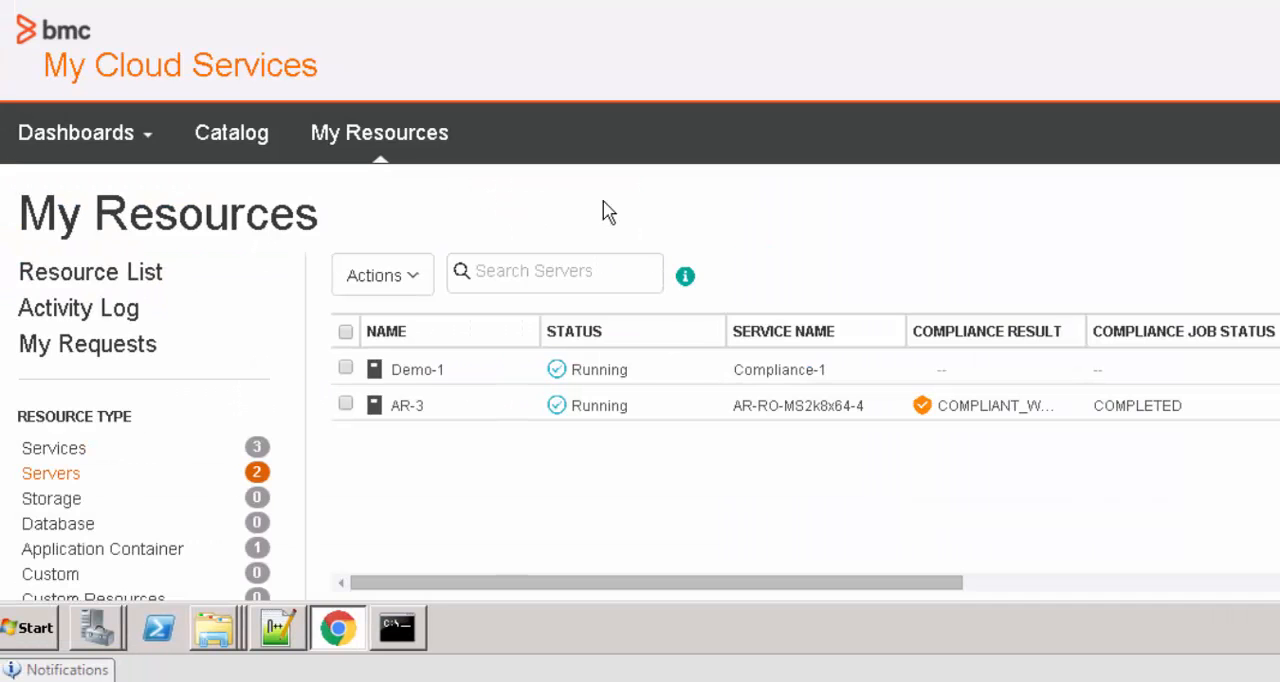
Configure compliance for the Demo-1 server in My Cloud Services by searching for CIS jobs and assigning CIS_Daily
{"action": "left_click", "coordinate": [380, 148]}
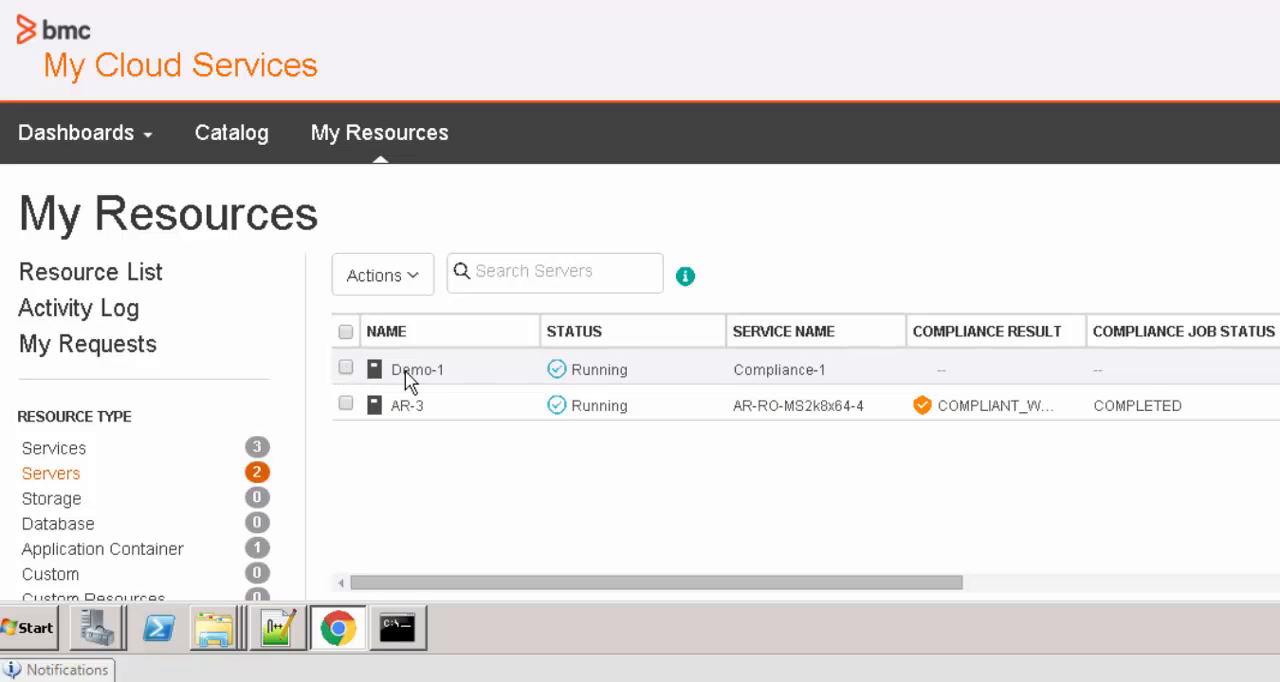
{"action": "left_click", "coordinate": [345, 370]}
{"action": "left_click", "coordinate": [413, 276]}
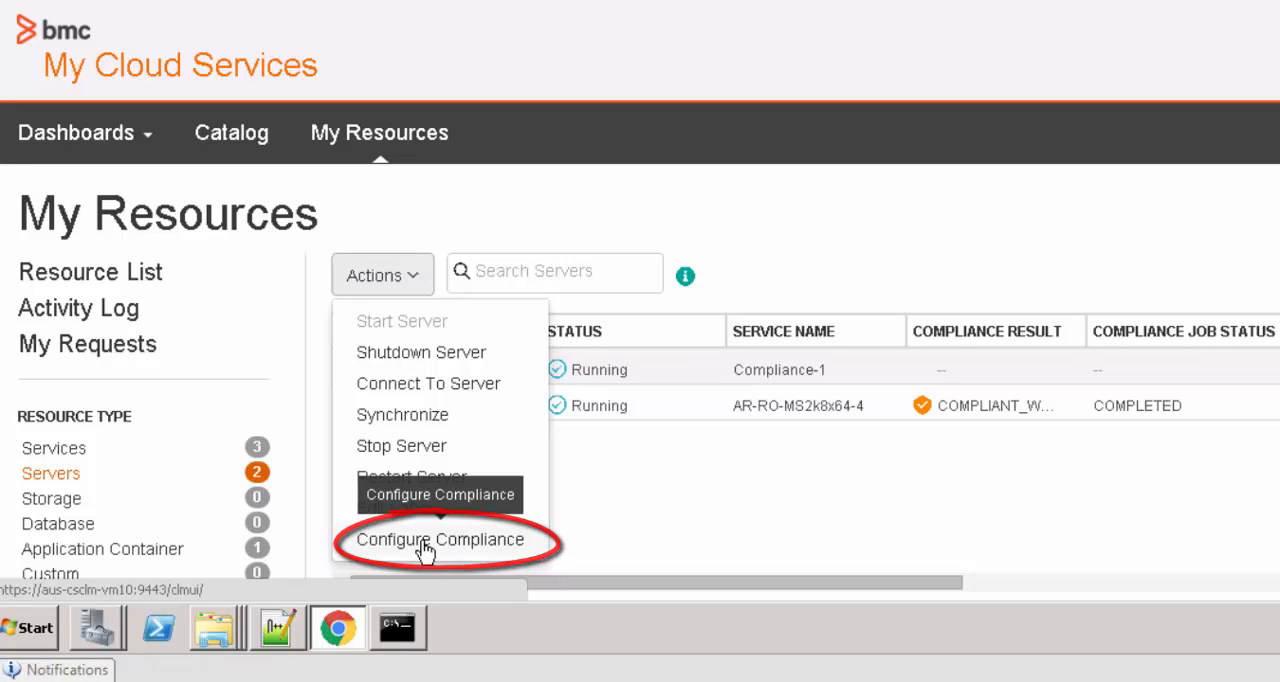
{"action": "left_click", "coordinate": [425, 540]}
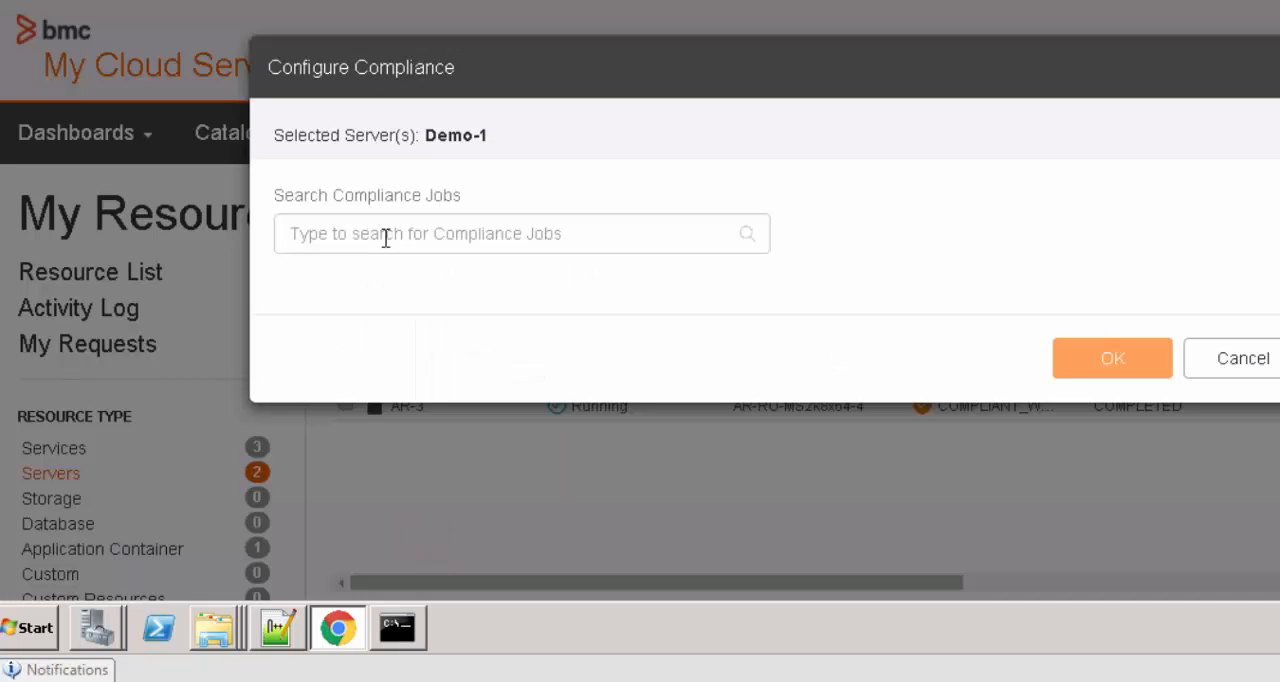
{"action": "left_click", "coordinate": [392, 231]}
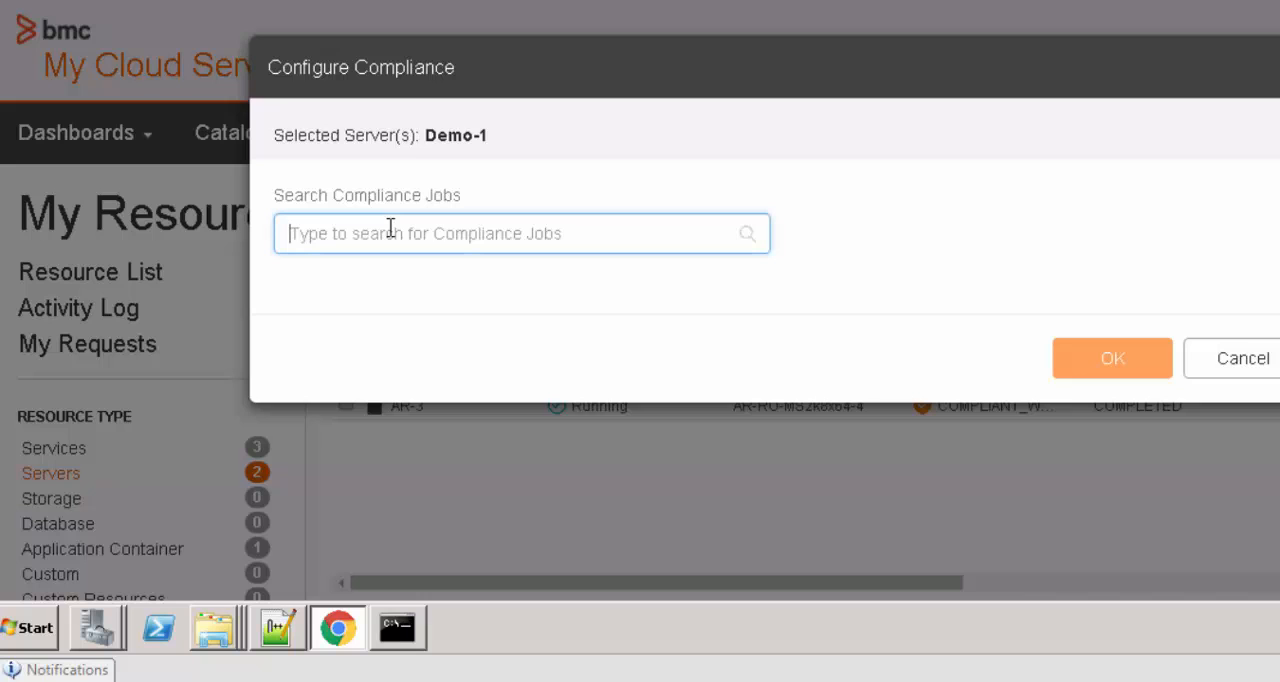
{"action": "type", "text": "CIs"}
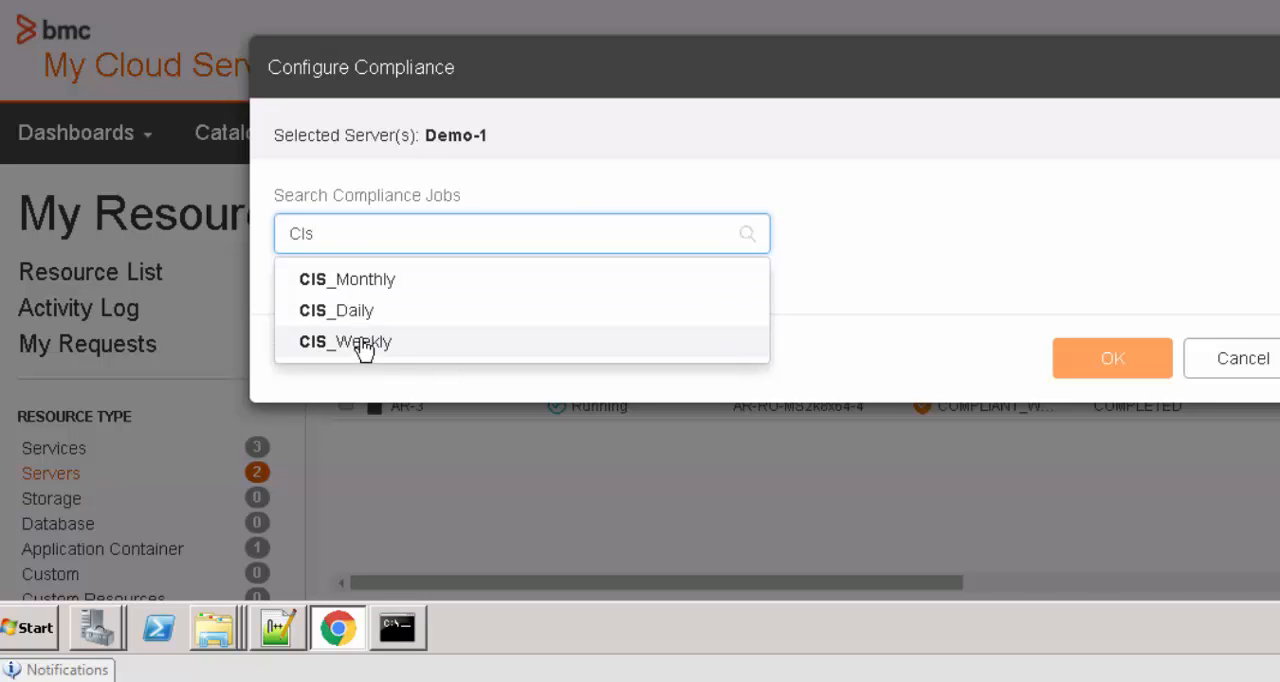
{"action": "left_click", "coordinate": [355, 311]}
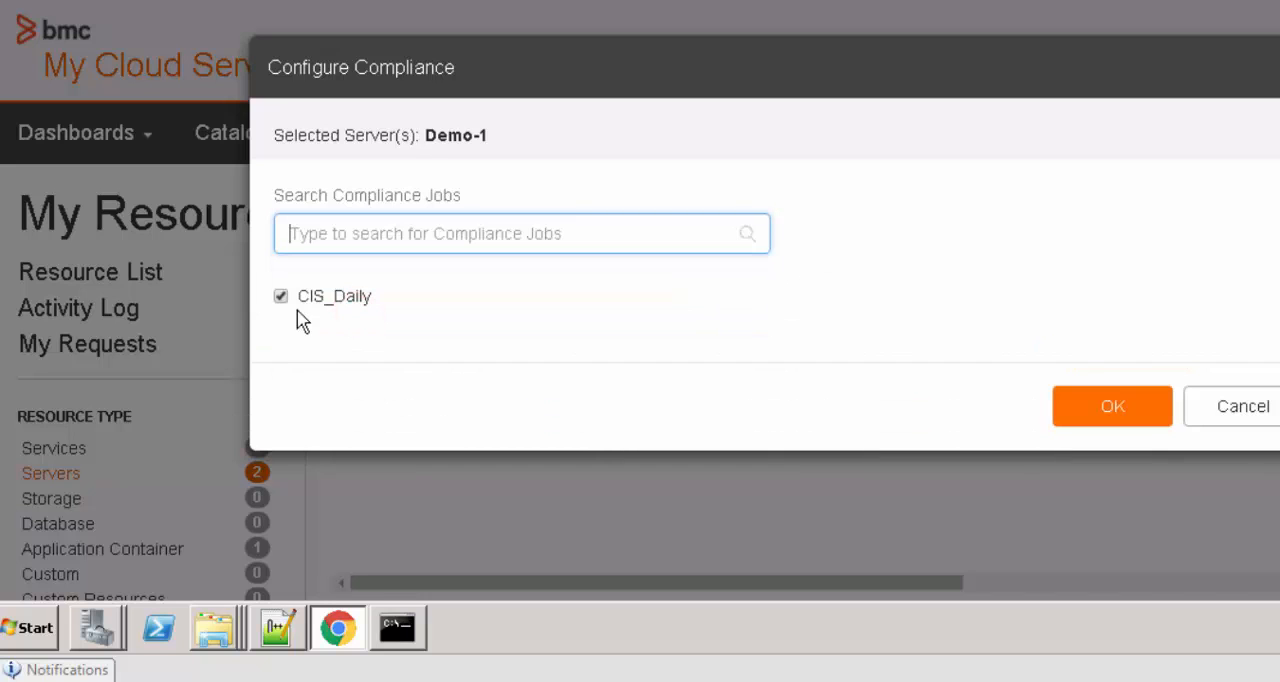
{"action": "left_click", "coordinate": [1105, 407]}
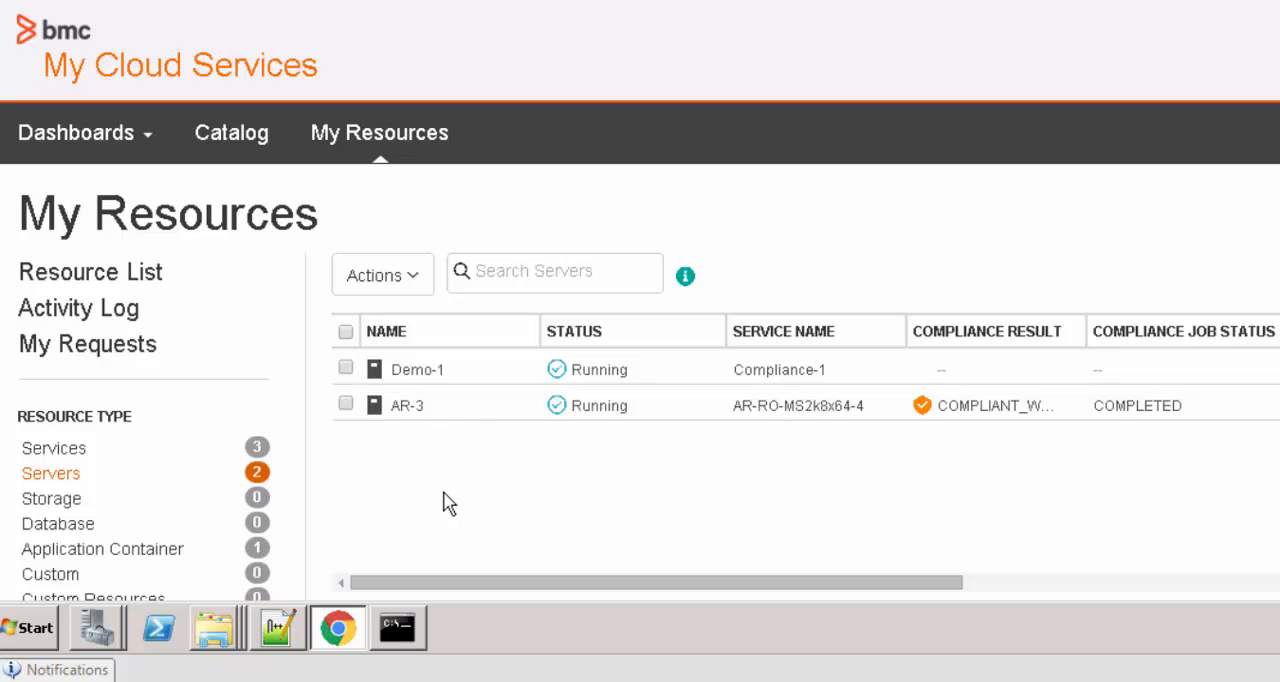
Start a joint compliance configuration for the AR-3 and Demo-1 servers and select the CIS_Daily job
{"action": "left_click", "coordinate": [345, 403]}
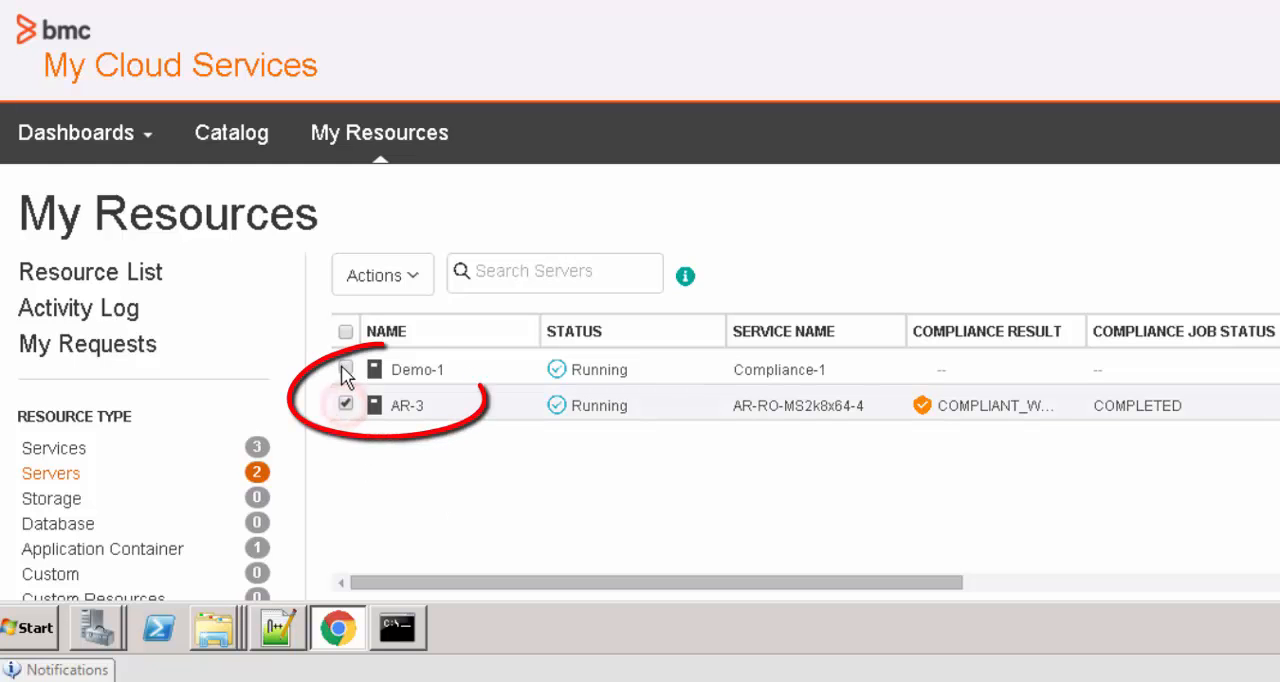
{"action": "left_click", "coordinate": [345, 369]}
{"action": "left_click", "coordinate": [413, 276]}
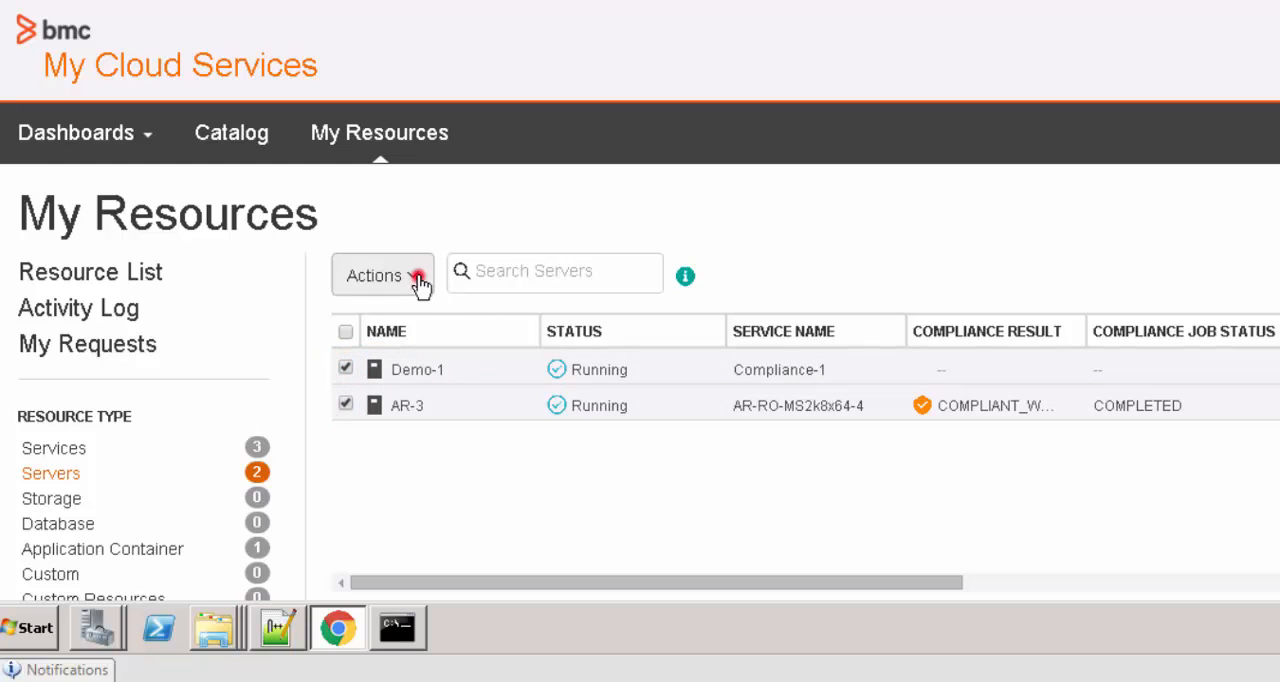
{"action": "left_click", "coordinate": [445, 540]}
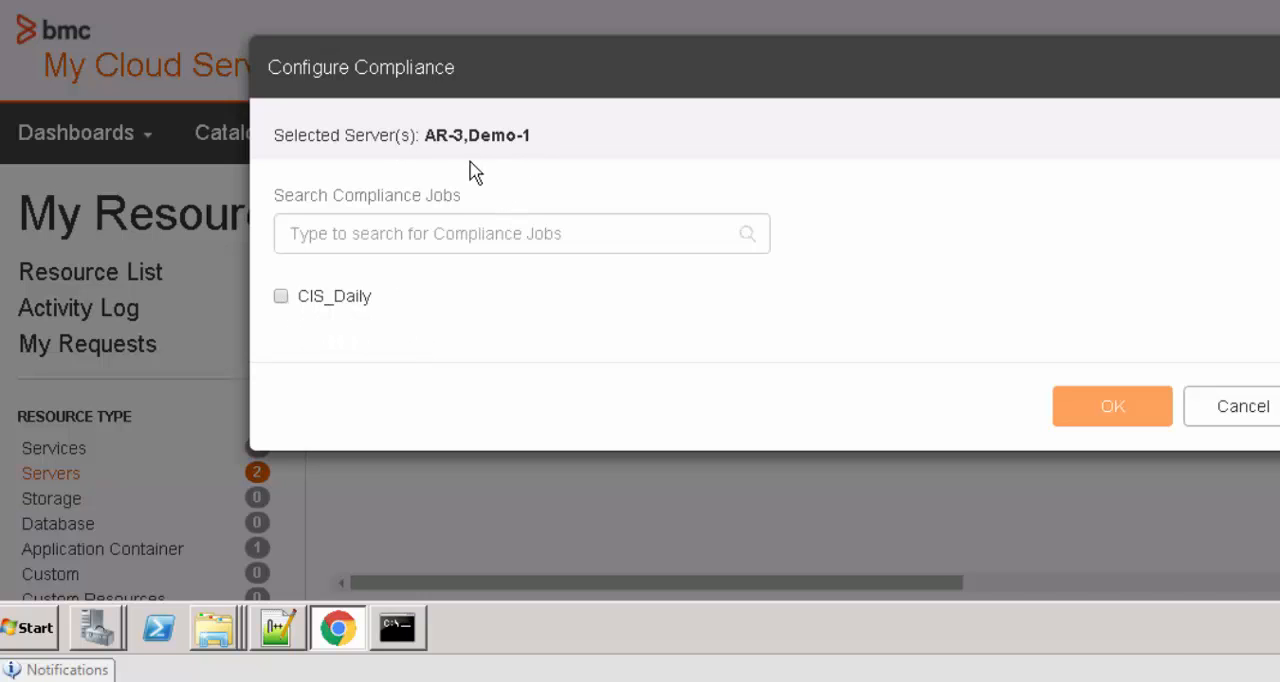
{"action": "left_click", "coordinate": [284, 299]}
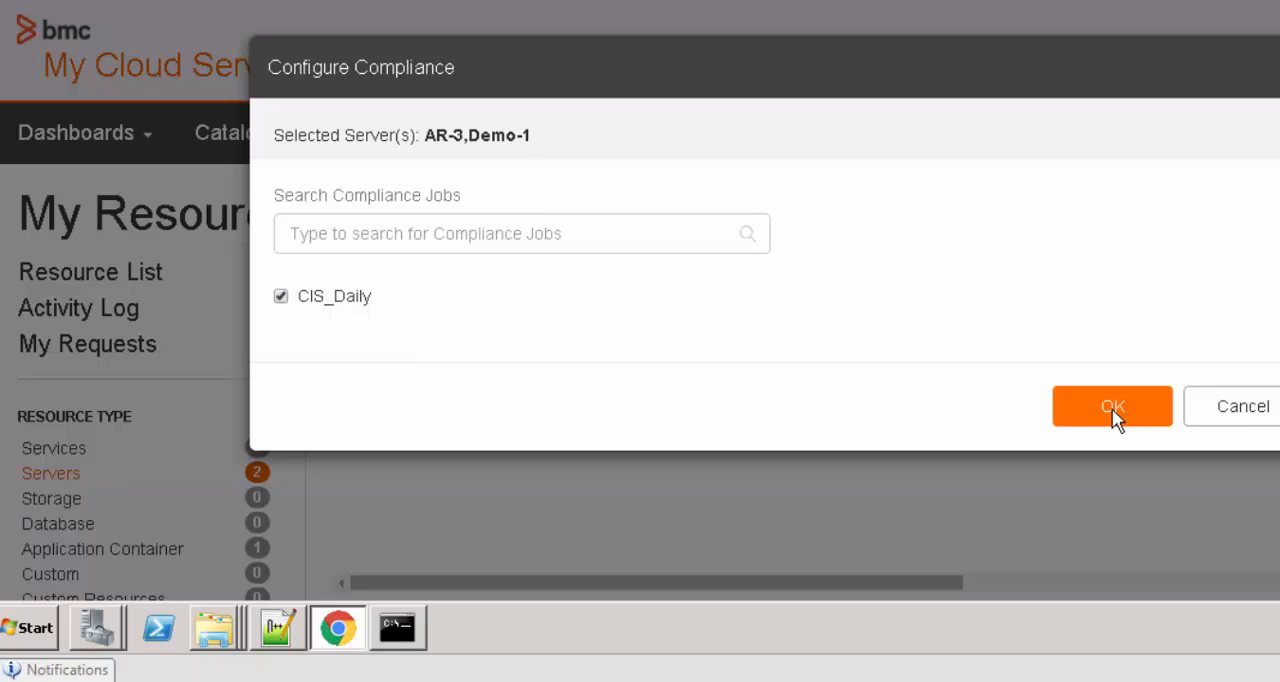
Add the PCI_Daily job for both servers, toggle CIS_Daily off and back on, and apply the compliance configuration
{"action": "left_click", "coordinate": [456, 233]}
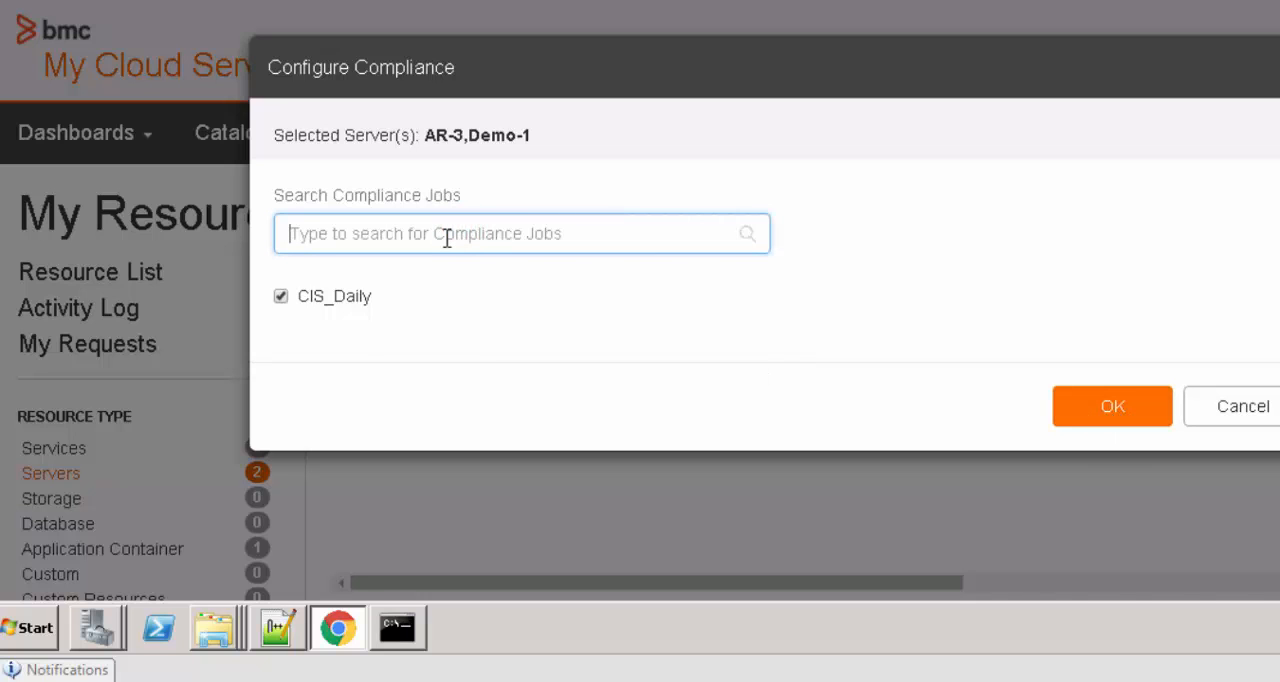
{"action": "type", "text": "pci"}
{"action": "left_click", "coordinate": [390, 289]}
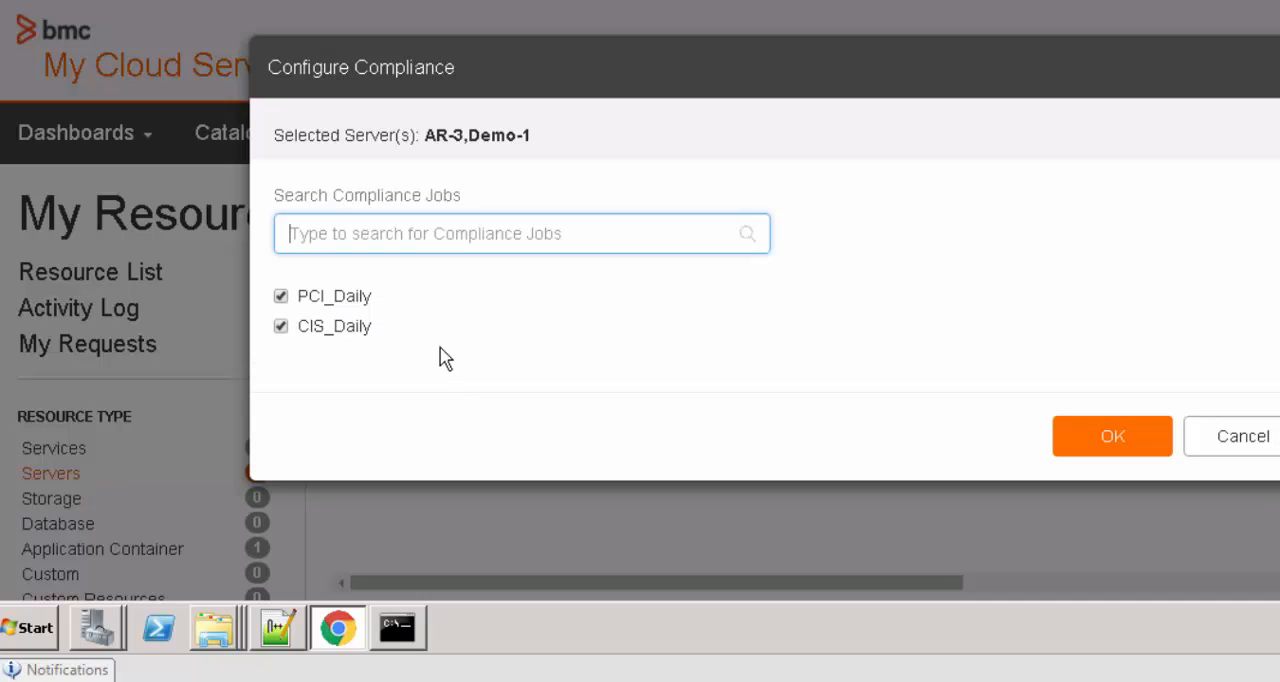
{"action": "left_click", "coordinate": [281, 327]}
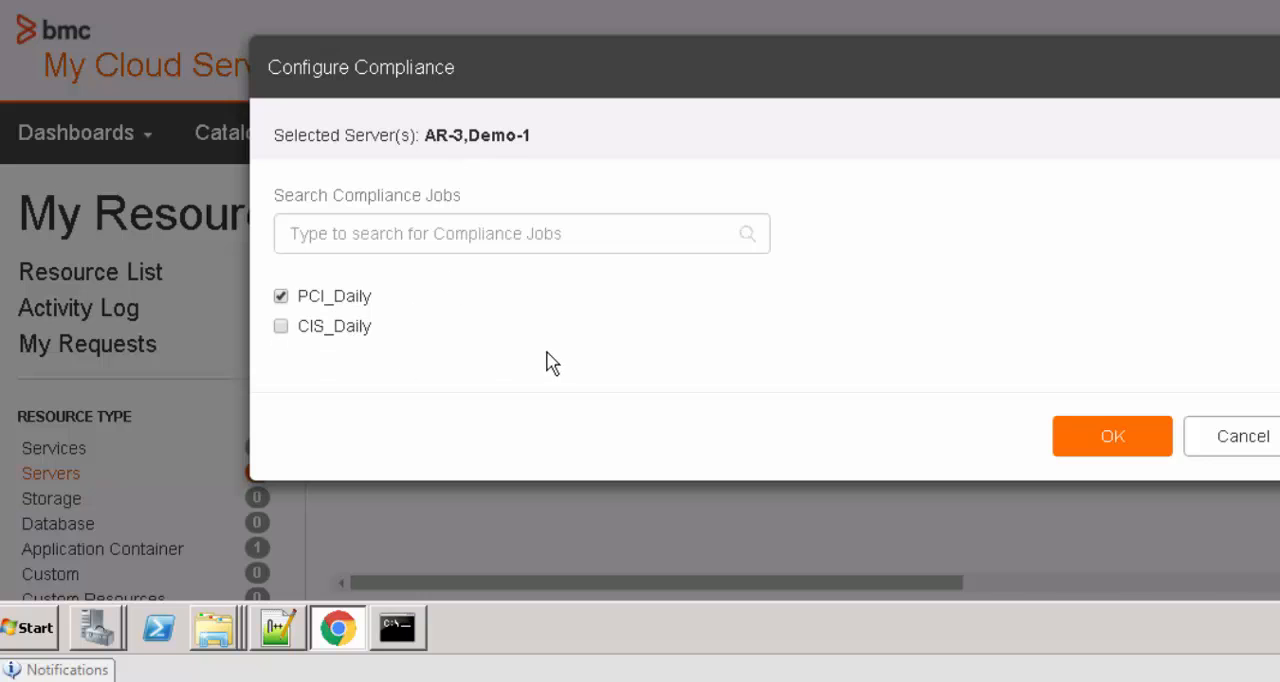
{"action": "left_click", "coordinate": [310, 332]}
{"action": "left_click", "coordinate": [1086, 448]}
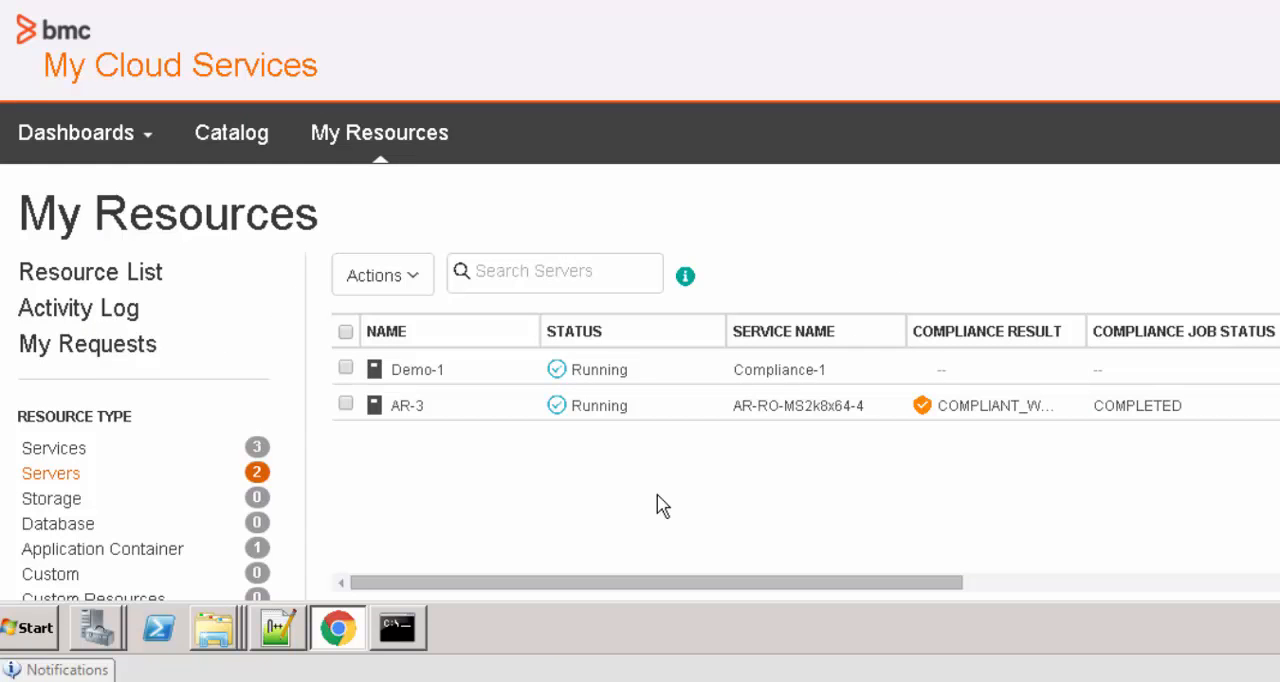
Try removing the CIS_Daily compliance job from the AR-3 server alone and cancel the configuration
{"action": "left_click", "coordinate": [345, 403]}
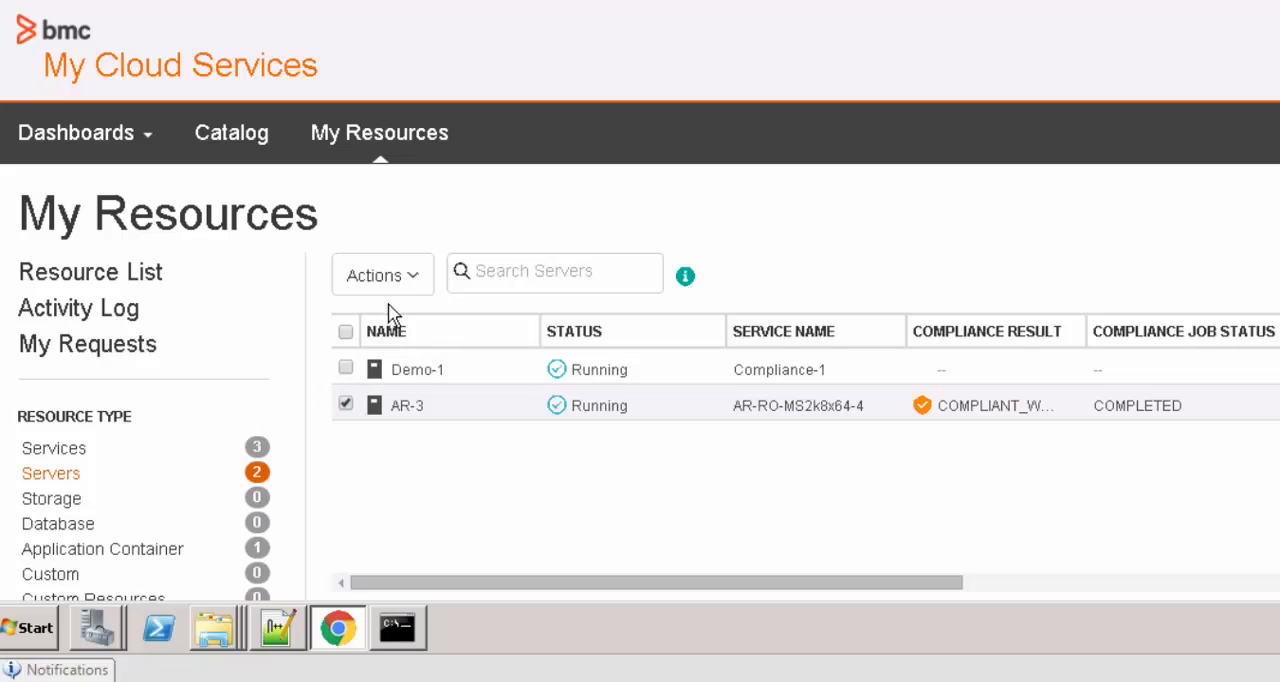
{"action": "left_click", "coordinate": [411, 274]}
{"action": "left_click", "coordinate": [470, 537]}
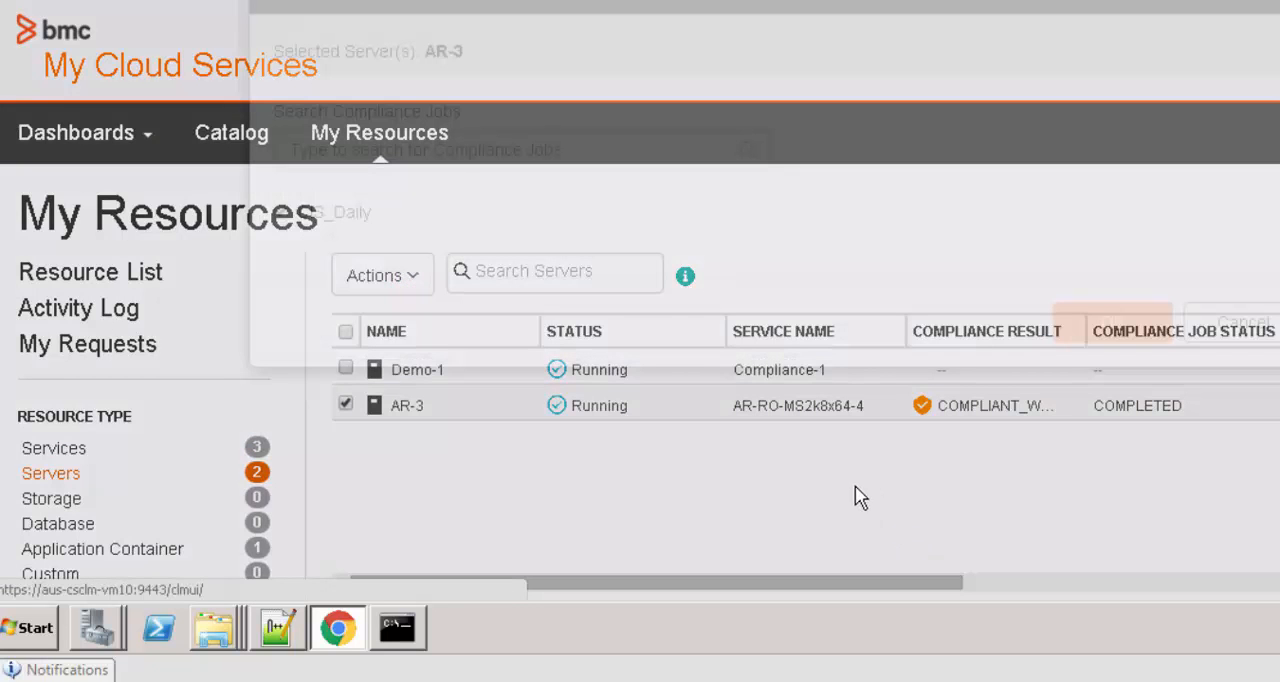
{"action": "left_click", "coordinate": [281, 297]}
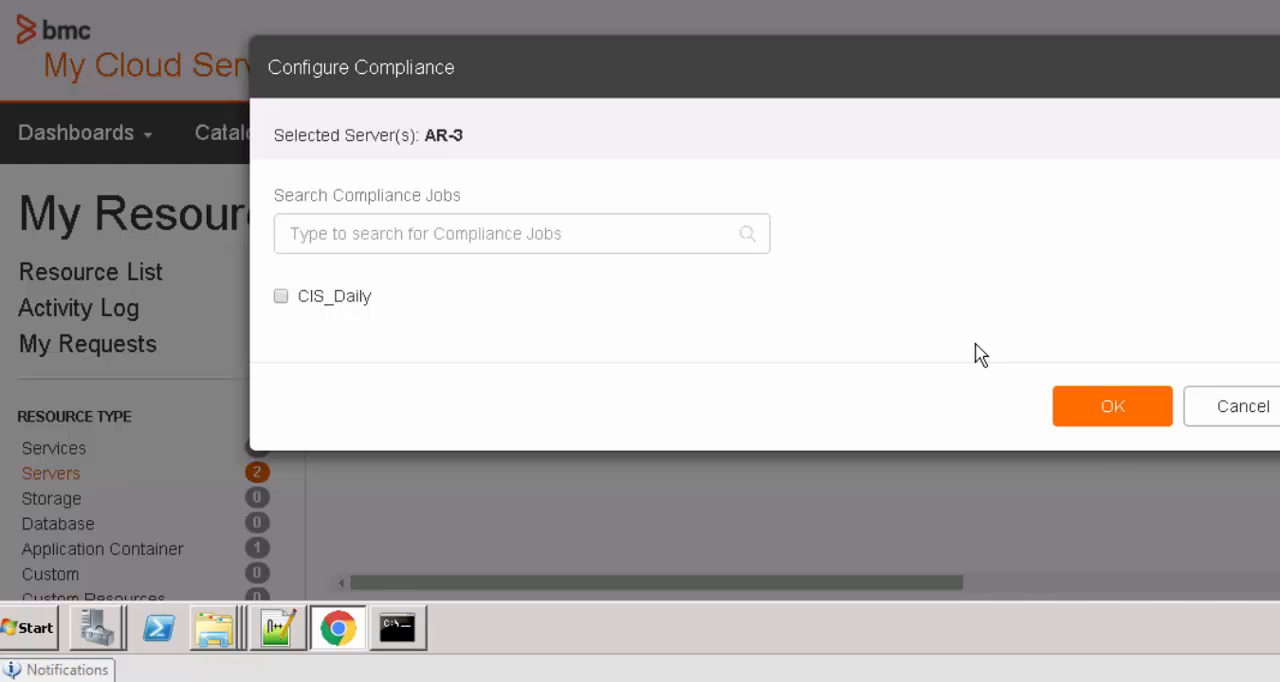
{"action": "left_click", "coordinate": [1245, 410]}
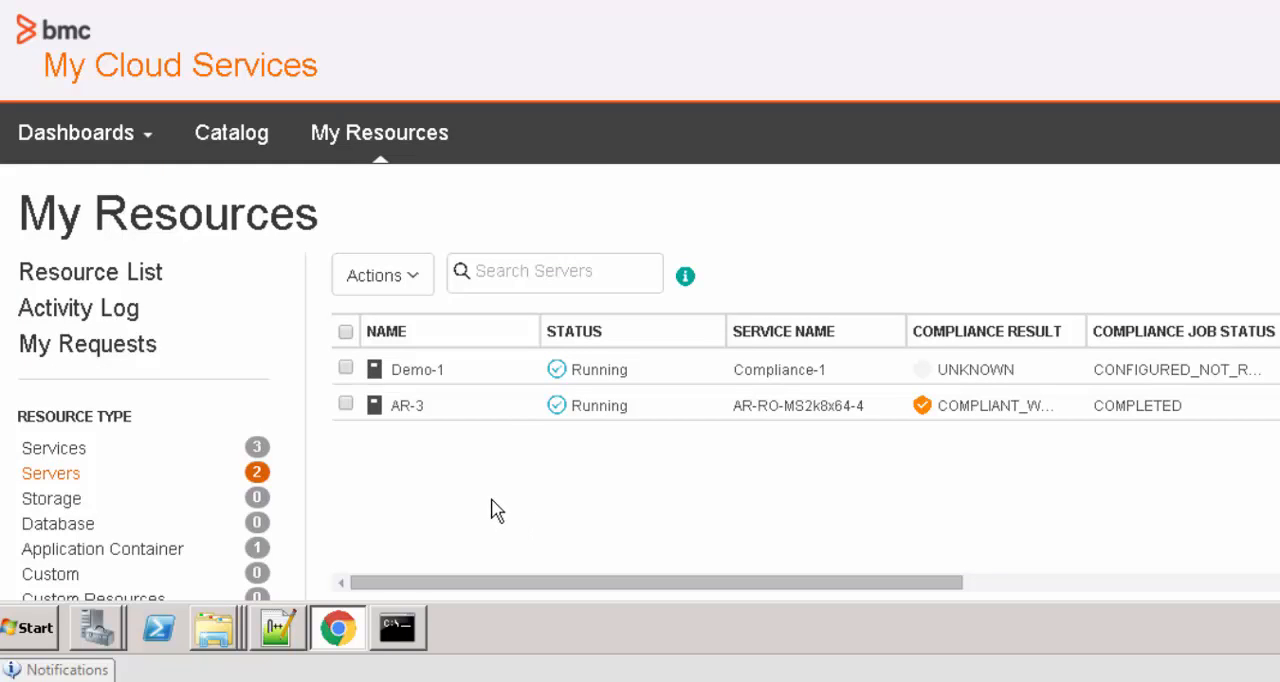
Open the AR-3 server details and examine the compliance status, assigned jobs and last run date
{"action": "left_click", "coordinate": [407, 406]}
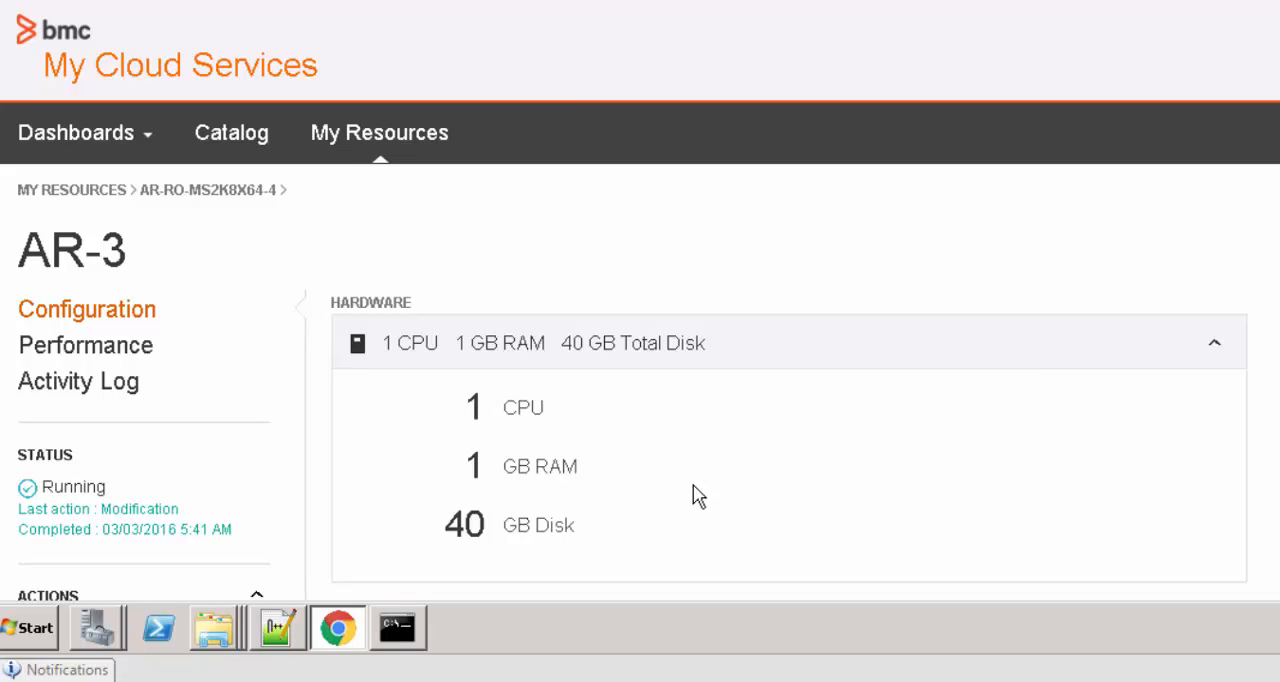
{"action": "scroll", "coordinate": [691, 497], "scroll_direction": "down", "scroll_amount": 8}
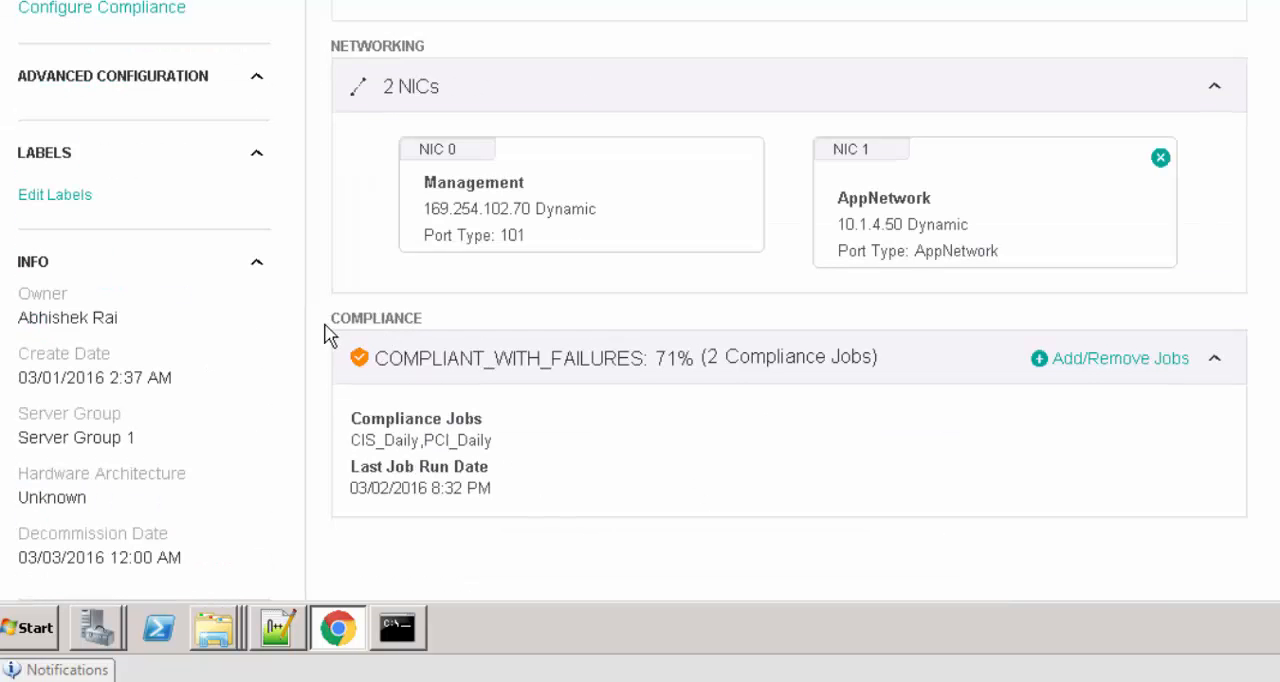
{"action": "left_click", "coordinate": [330, 321]}
{"action": "left_click_drag", "start_coordinate": [333, 328], "coordinate": [429, 320]}
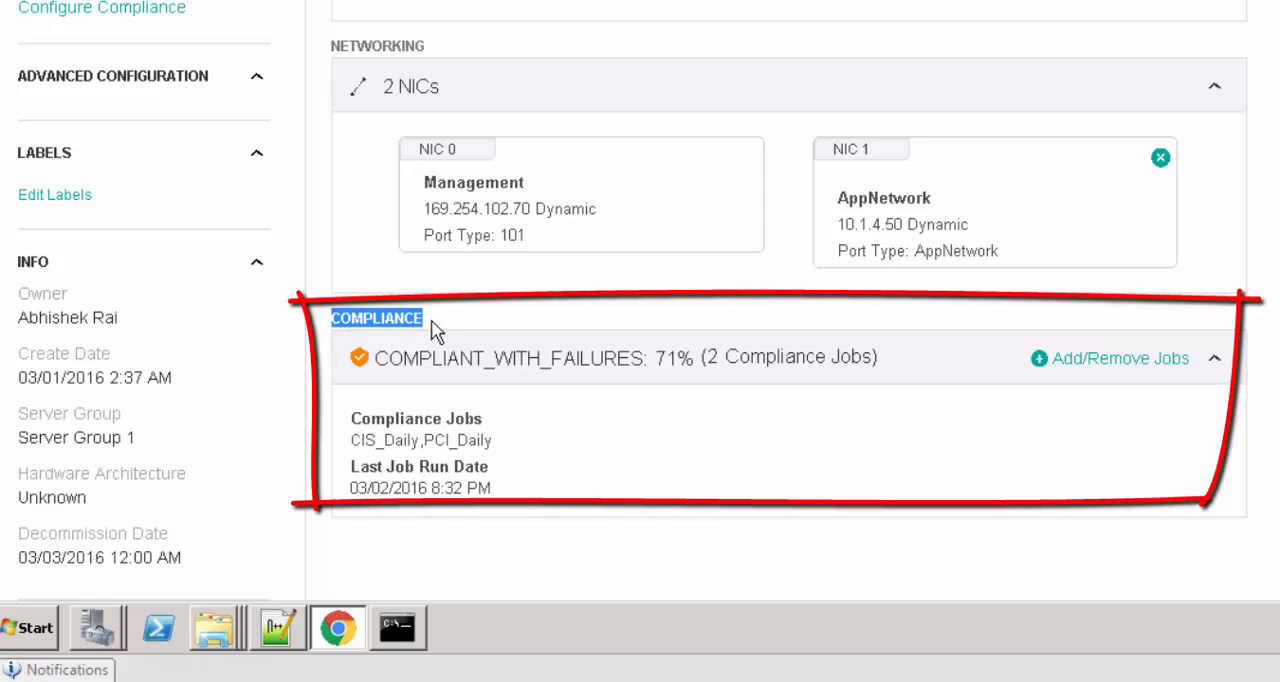
{"action": "left_click", "coordinate": [646, 455]}
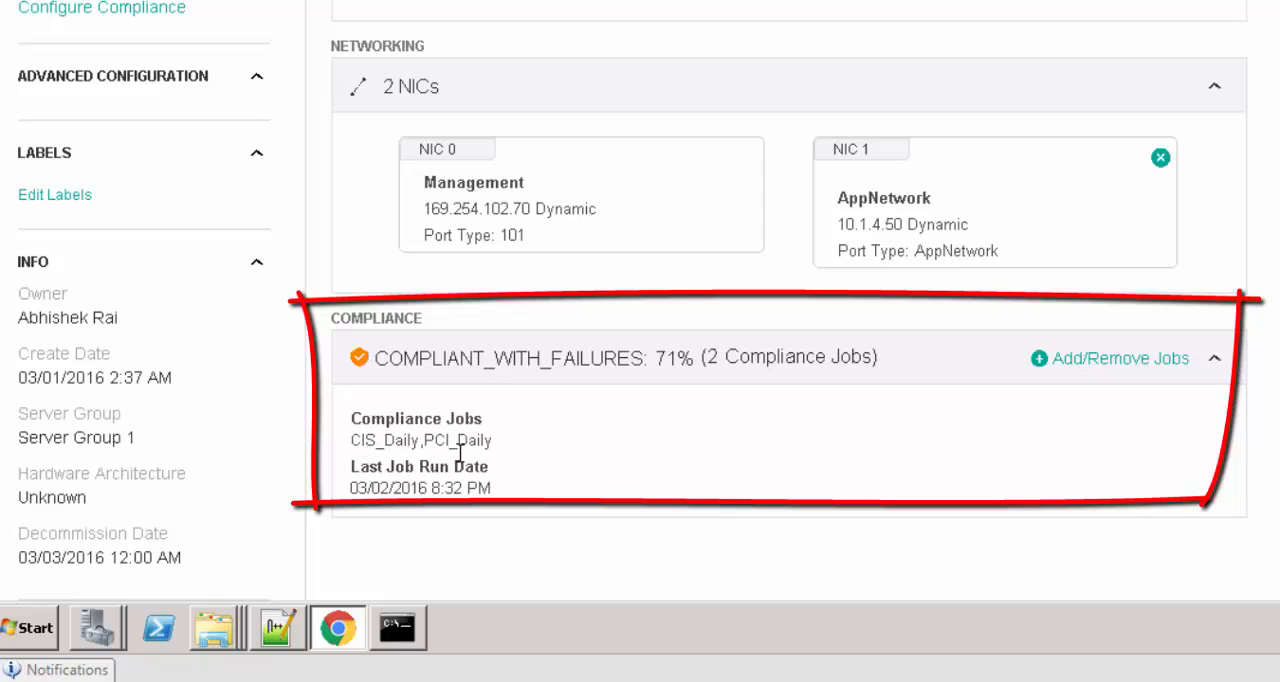
{"action": "left_click", "coordinate": [495, 445]}
{"action": "left_click_drag", "start_coordinate": [483, 448], "coordinate": [519, 457]}
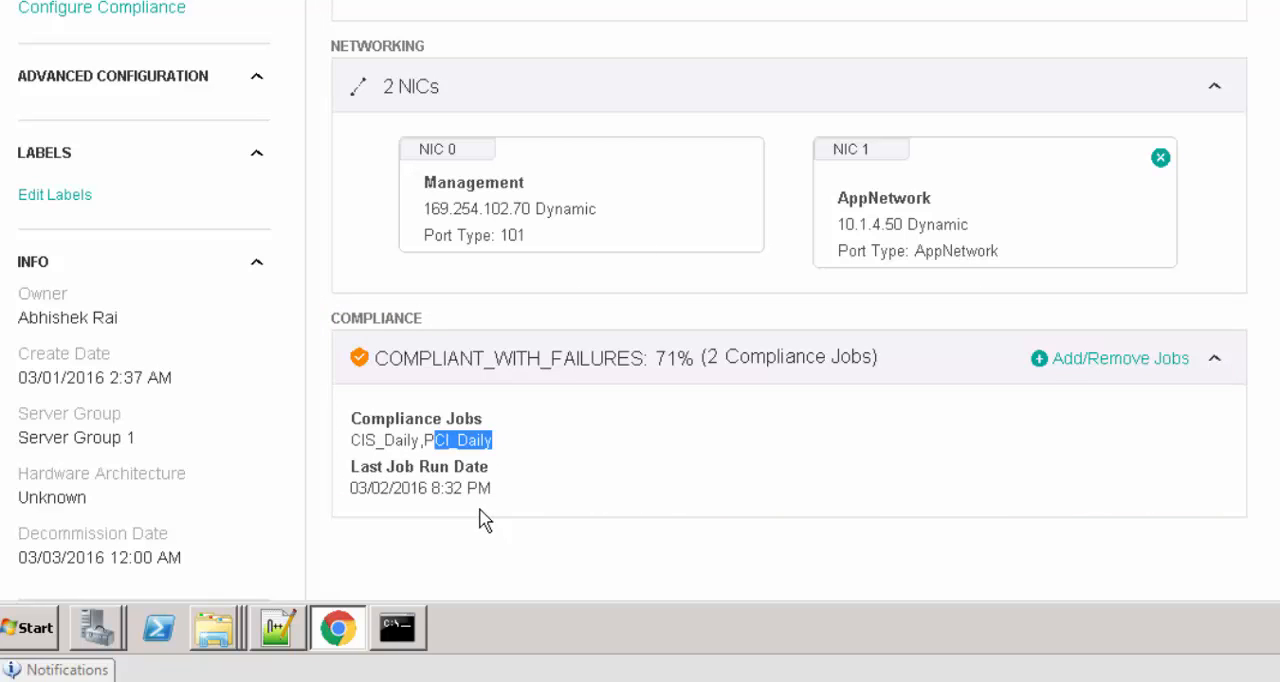
Open the compliance job configuration from the AR-3 compliance details and deselect PCI_Daily
{"action": "left_click", "coordinate": [1152, 366]}
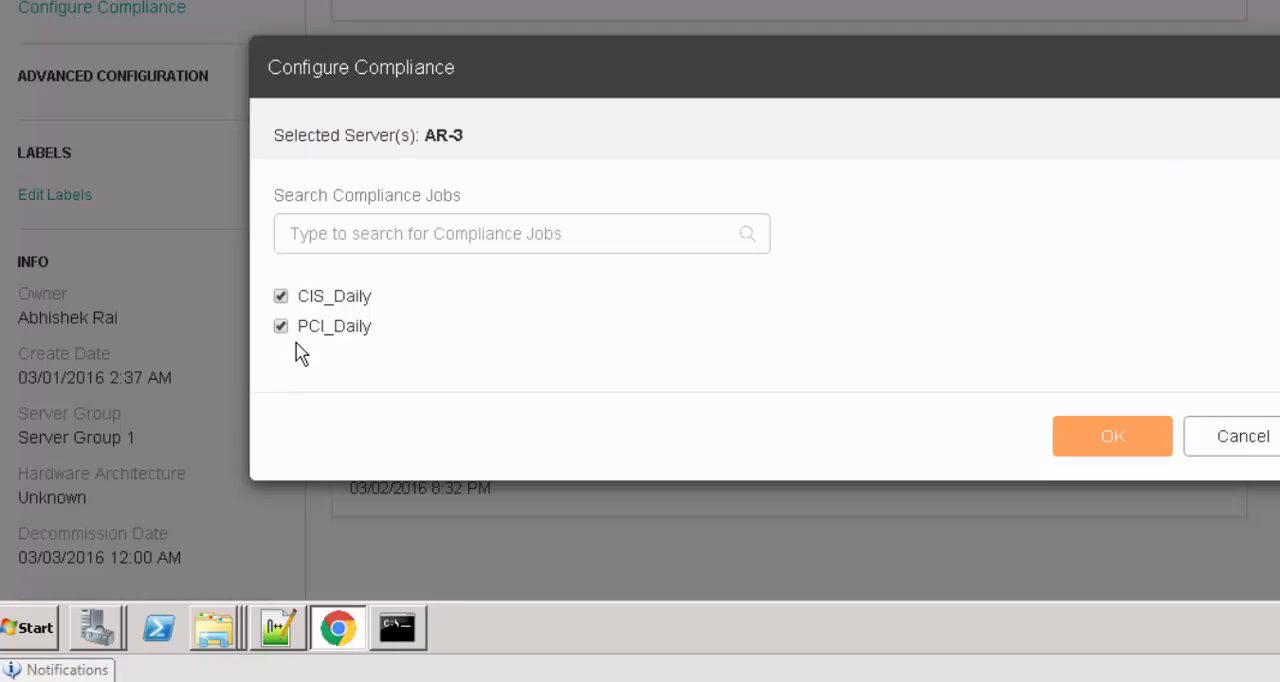
{"action": "left_click", "coordinate": [281, 328]}
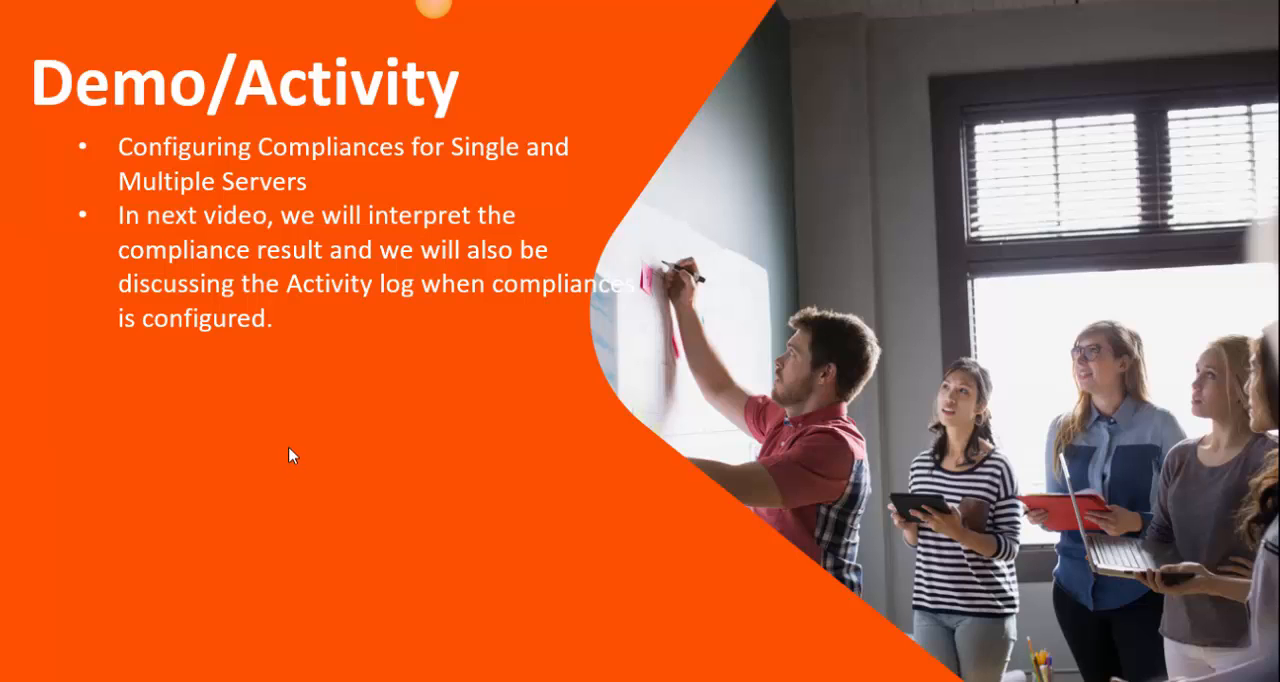
{"action": "left_click", "coordinate": [444, 441]}
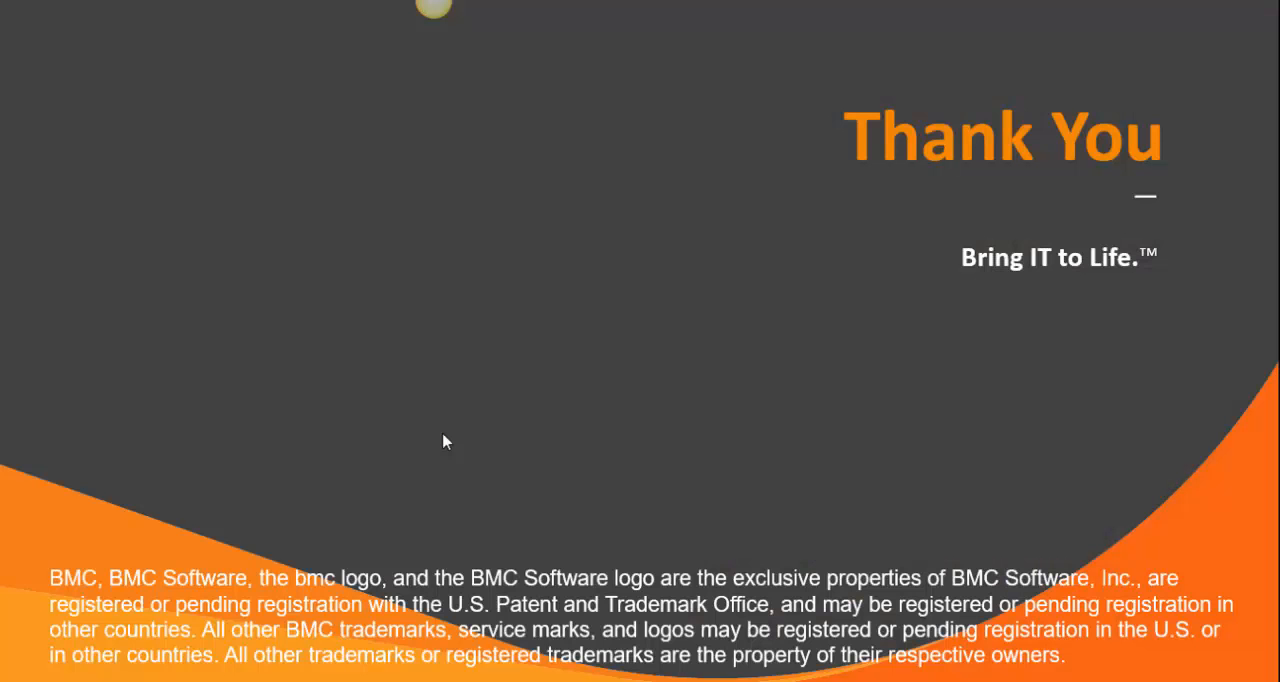